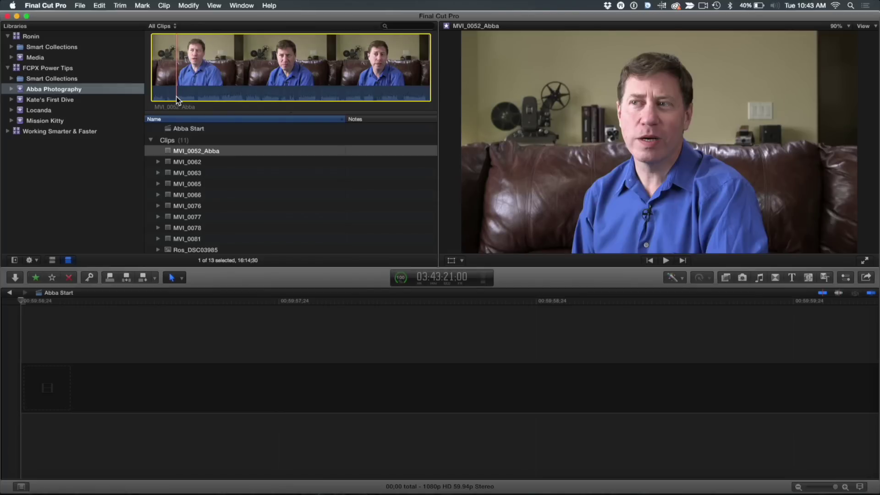
- Set an in point at the sound bite's start in MVI_0052_Abba and play through it
{"action": "key", "text": "i"}
{"action": "key", "text": "space"}
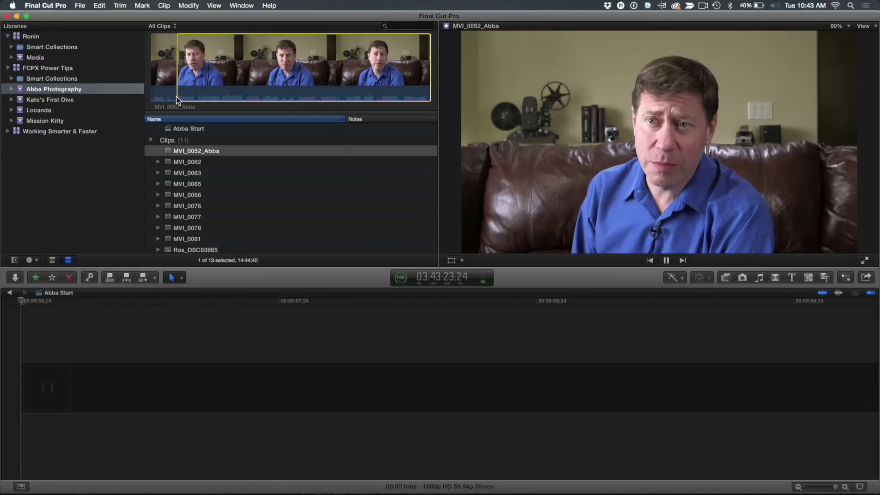
{"action": "key", "text": "space"}
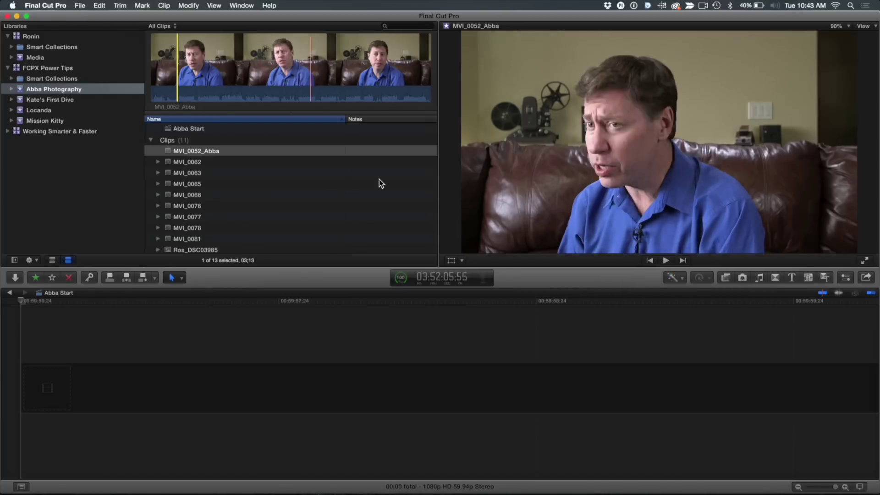
- Widen the browser list to show Duration, End and Codecs, then append the whole MVI_0052_Abba clip
{"action": "left_click_drag", "start_coordinate": [438, 197], "coordinate": [653, 198]}
{"action": "left_click_drag", "start_coordinate": [725, 203], "coordinate": [806, 213]}
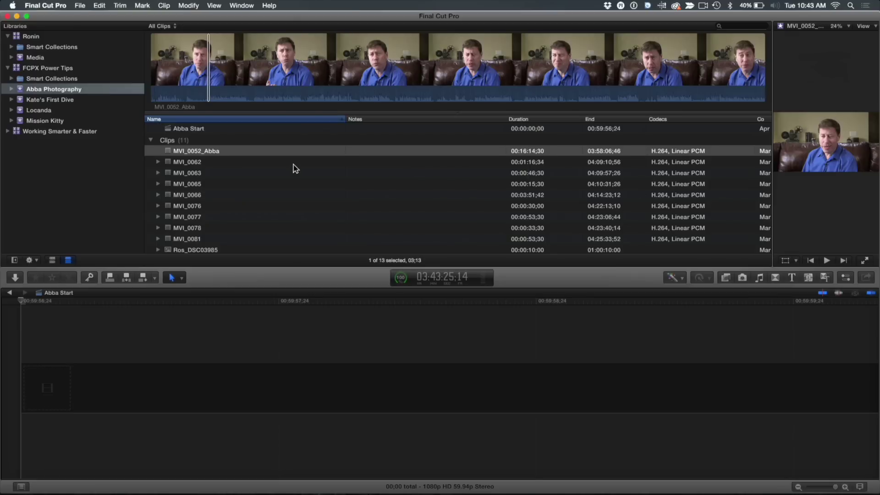
{"action": "left_click", "coordinate": [210, 101]}
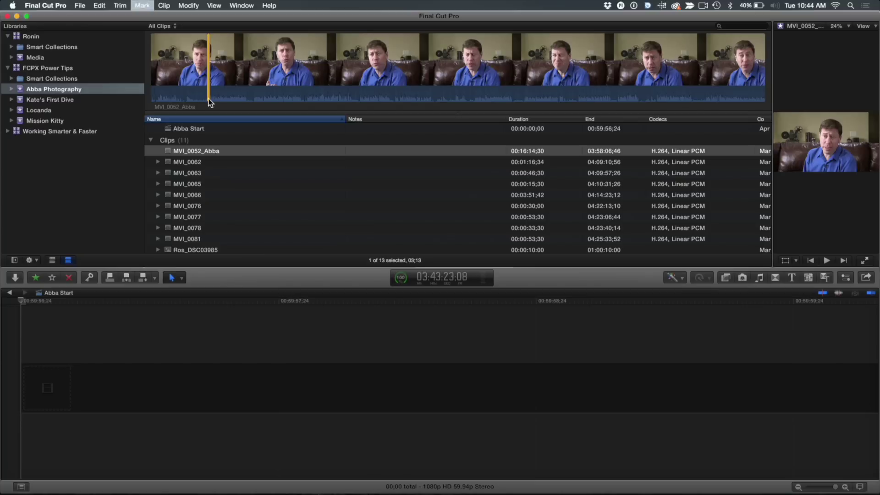
{"action": "left_click", "coordinate": [200, 89]}
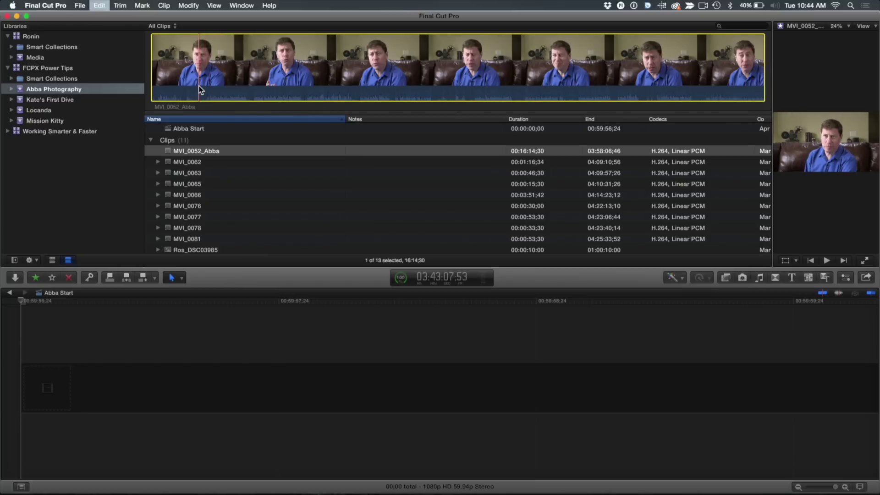
{"action": "key", "text": "e"}
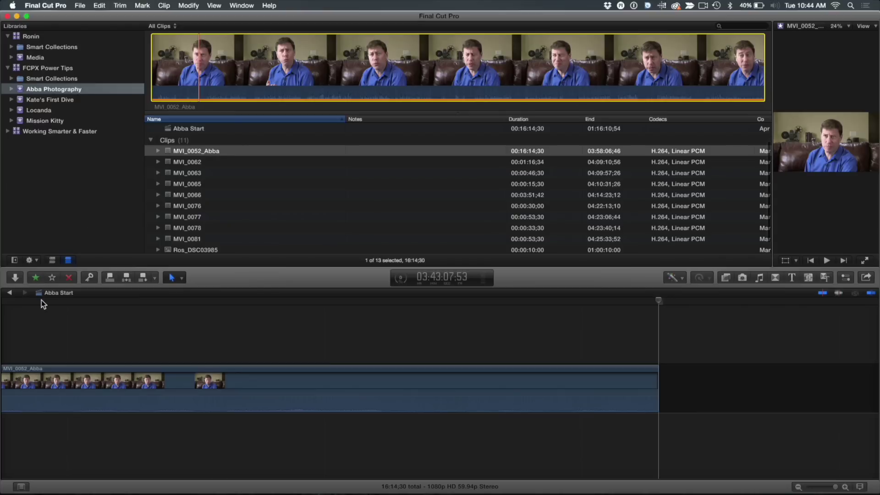
- Fit the full 16:14;30 MVI_0052_Abba clip into the timeline view
{"action": "left_click", "coordinate": [102, 318]}
{"action": "key", "text": "shift+z"}
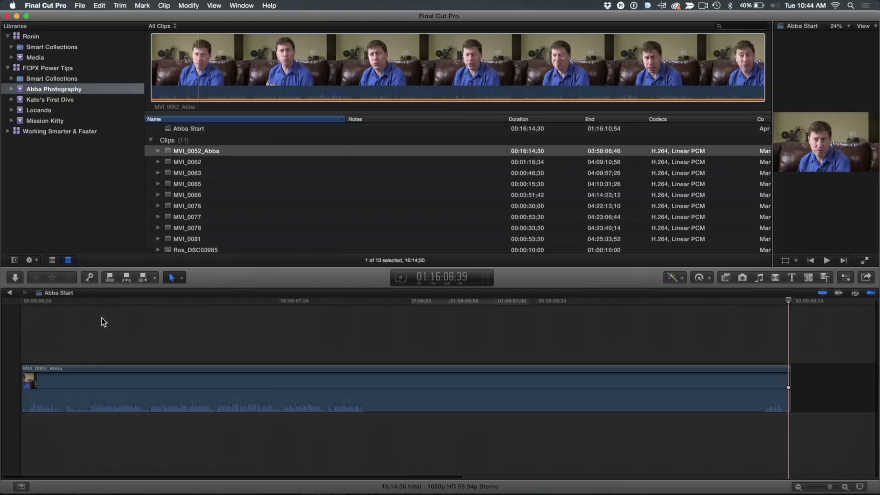
{"action": "left_click", "coordinate": [90, 310]}
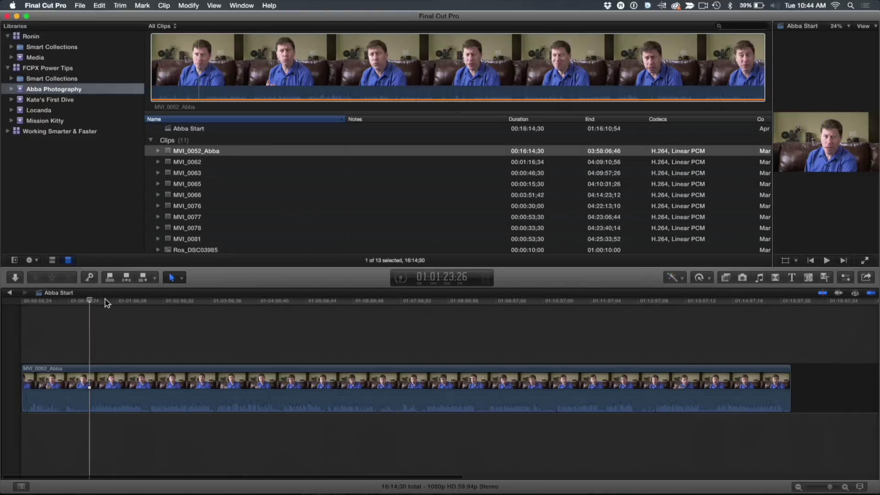
- Scrub and play to park the playhead at the first sound bite's start
{"action": "left_click_drag", "start_coordinate": [89, 300], "coordinate": [52, 303]}
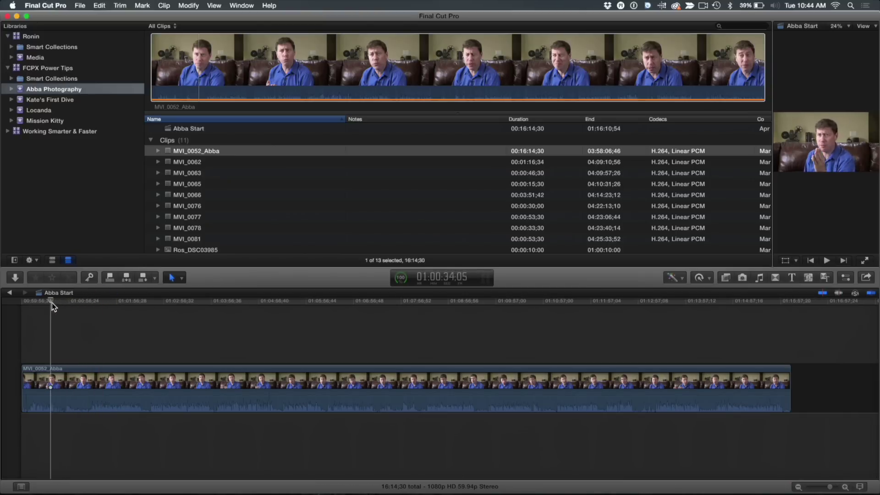
{"action": "left_click", "coordinate": [69, 328]}
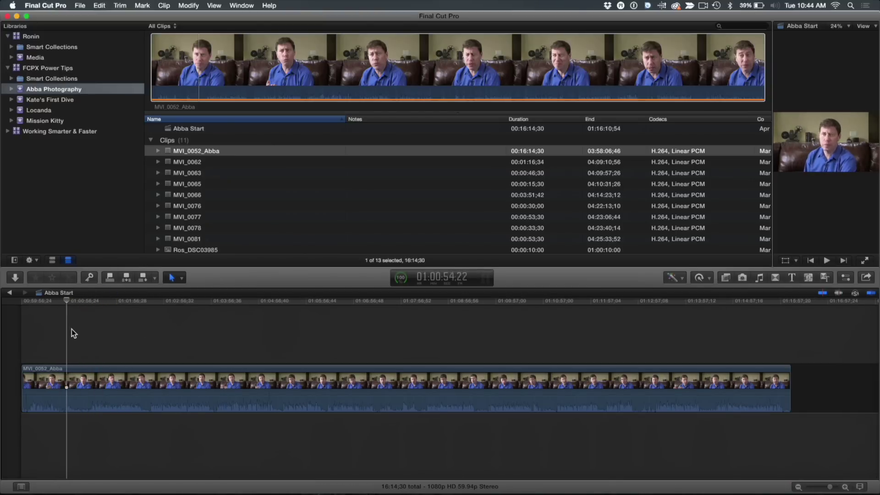
{"action": "left_click", "coordinate": [88, 332]}
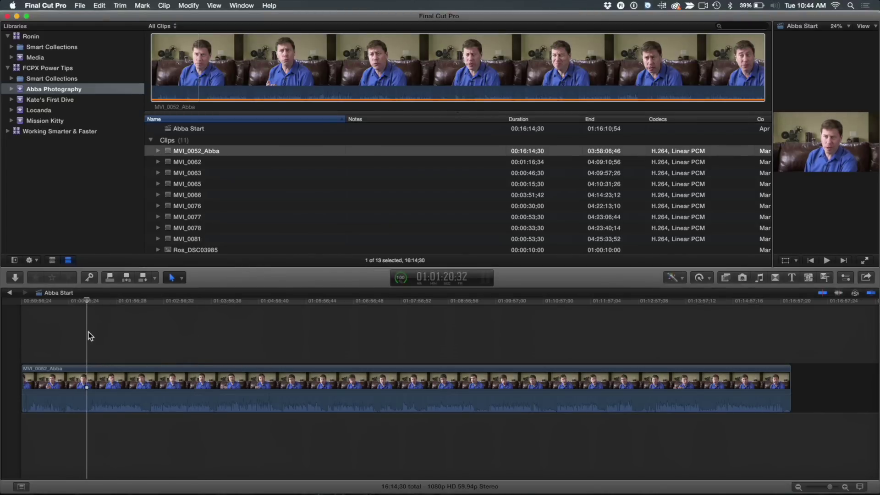
{"action": "key", "text": "space"}
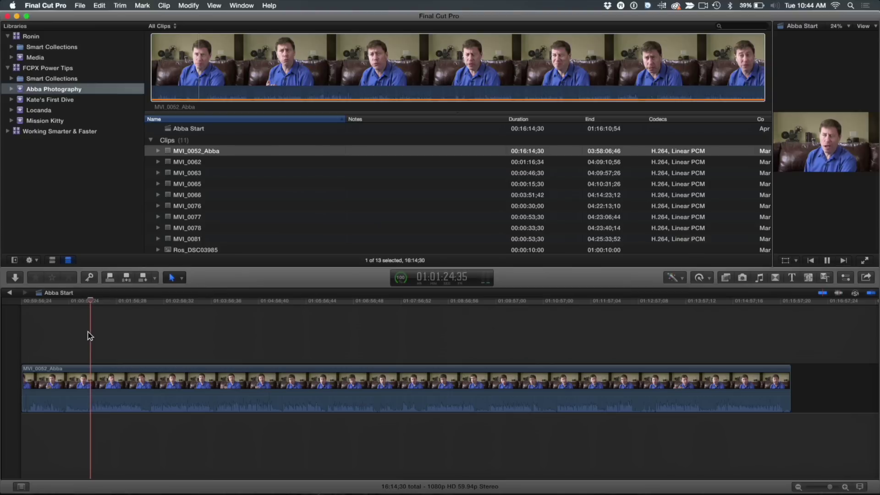
{"action": "key", "text": "space"}
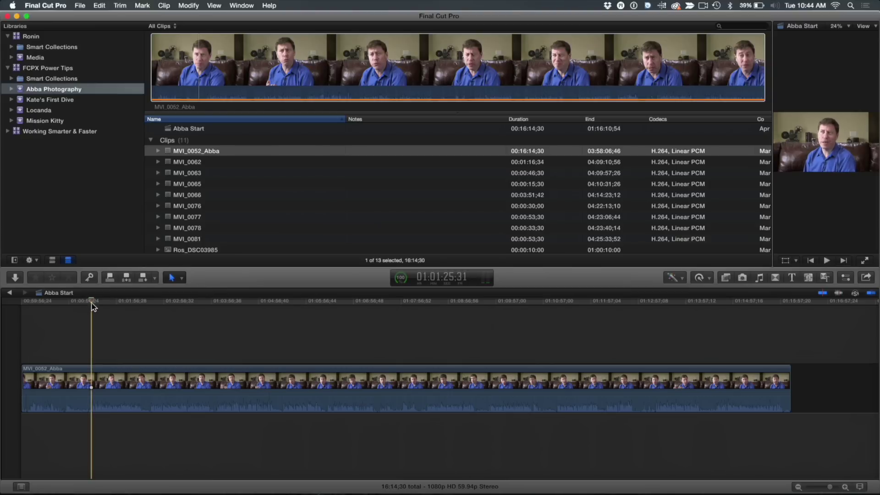
{"action": "left_click_drag", "start_coordinate": [92, 301], "coordinate": [90, 301]}
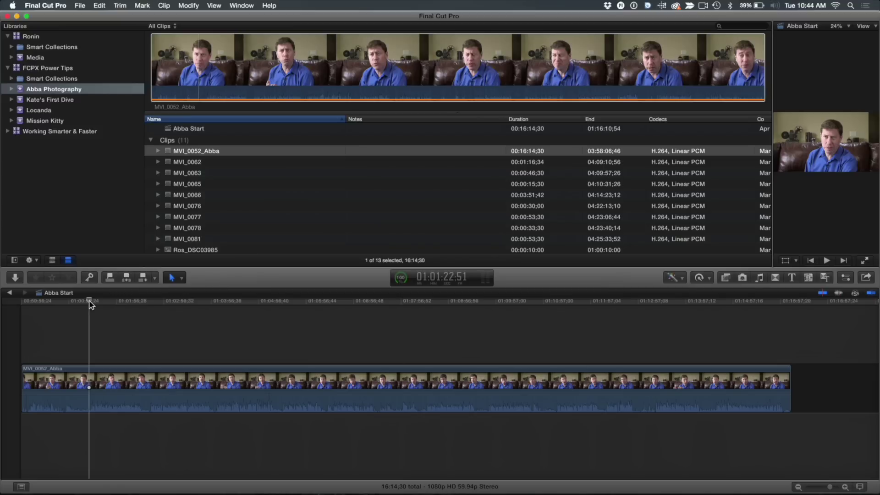
- Insert 3-second gaps before and after the first sound bite
{"action": "key", "text": "alt+w"}
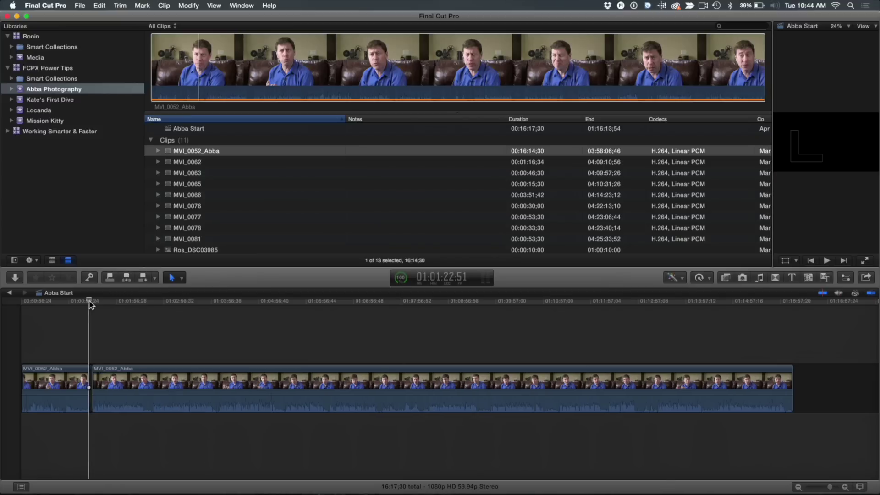
{"action": "key", "text": "Down"}
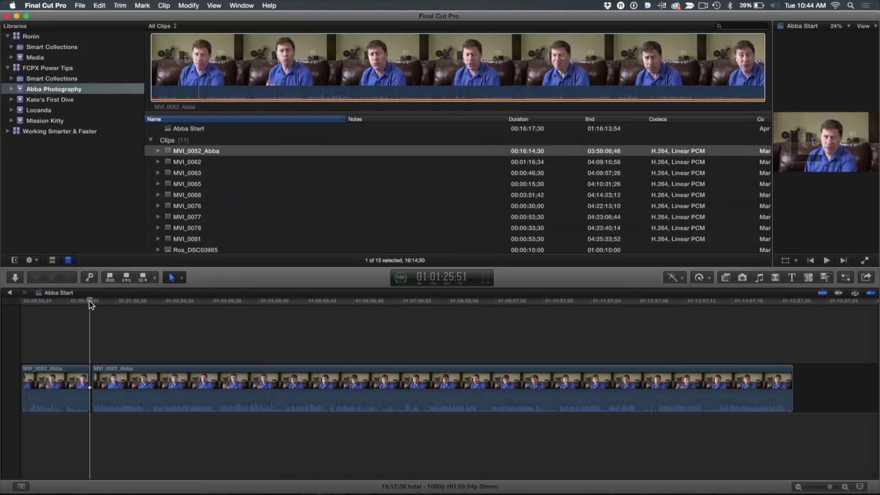
{"action": "key", "text": "space"}
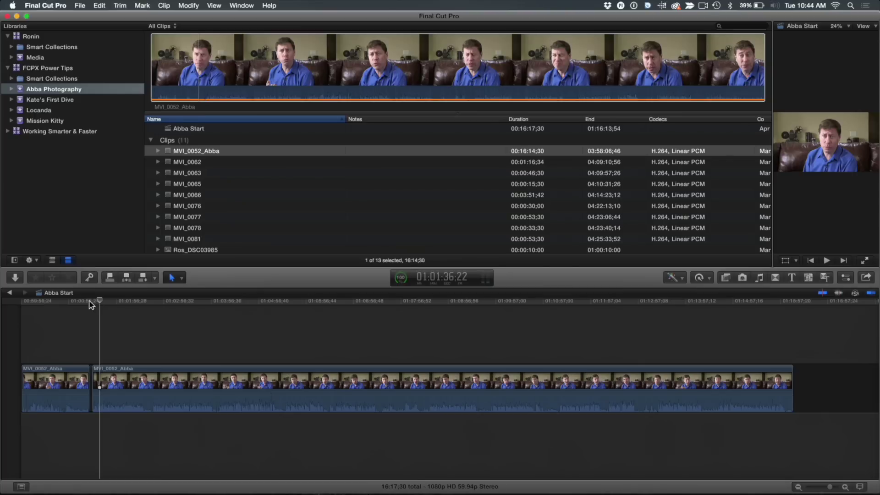
{"action": "key", "text": "alt+f"}
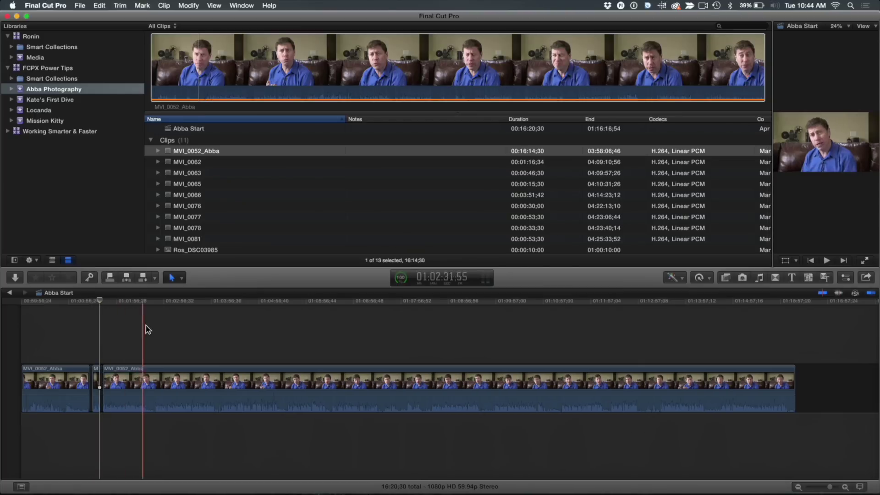
- Insert 3-second gaps around the second sound bite, bringing the total to 16:26;30
{"action": "left_click", "coordinate": [153, 301]}
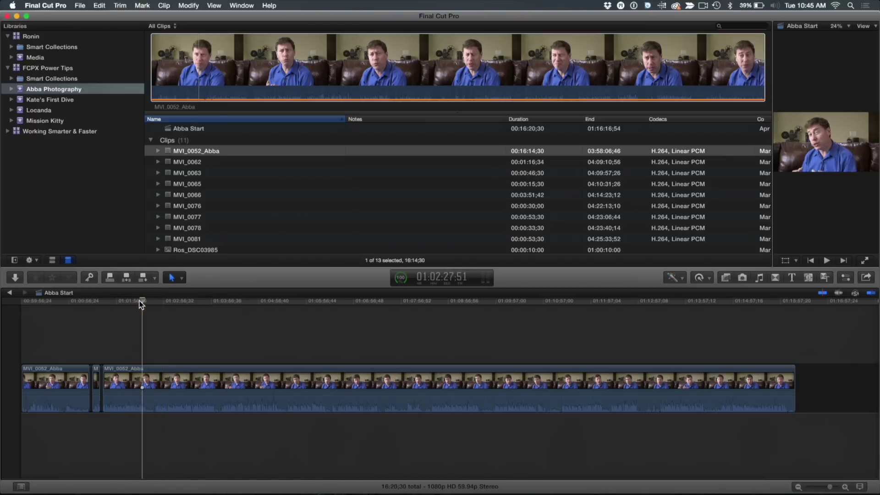
{"action": "left_click", "coordinate": [155, 303]}
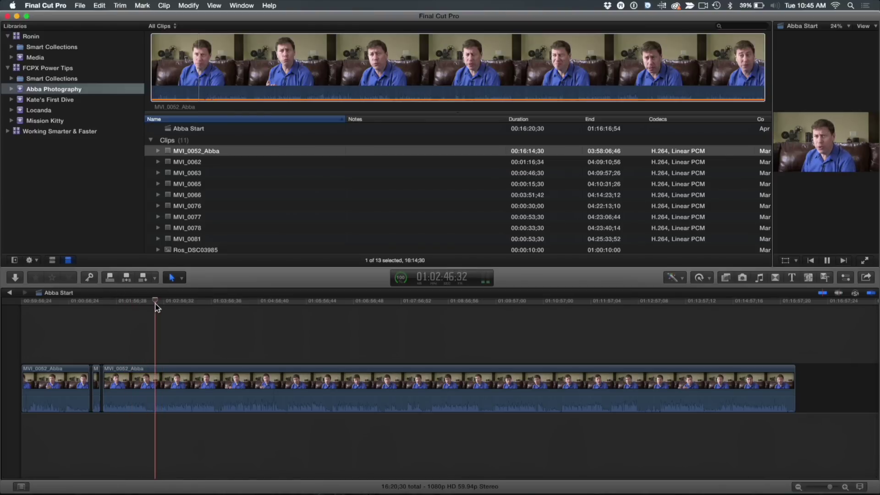
{"action": "key", "text": "space"}
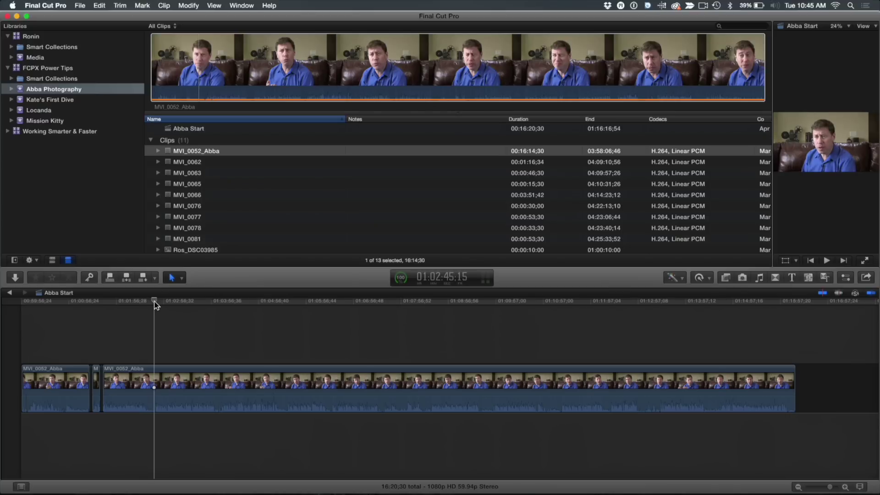
{"action": "key", "text": "alt+w"}
{"action": "key", "text": "Down"}
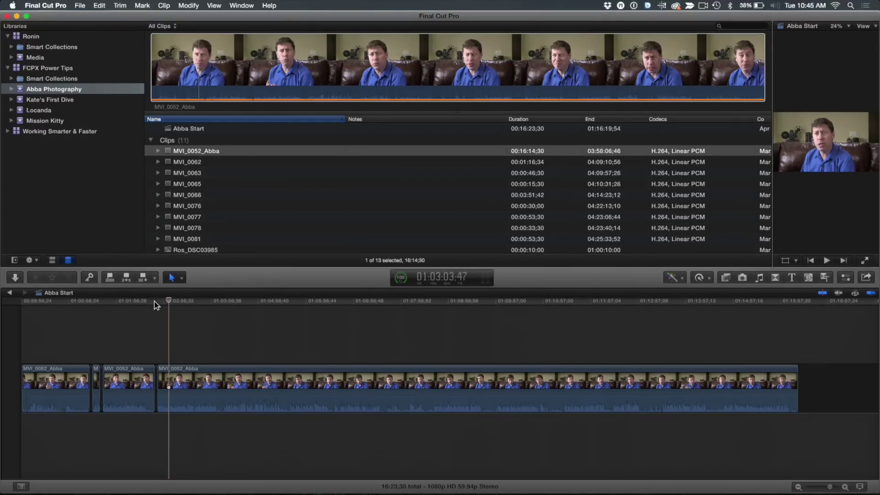
{"action": "key", "text": "alt+w"}
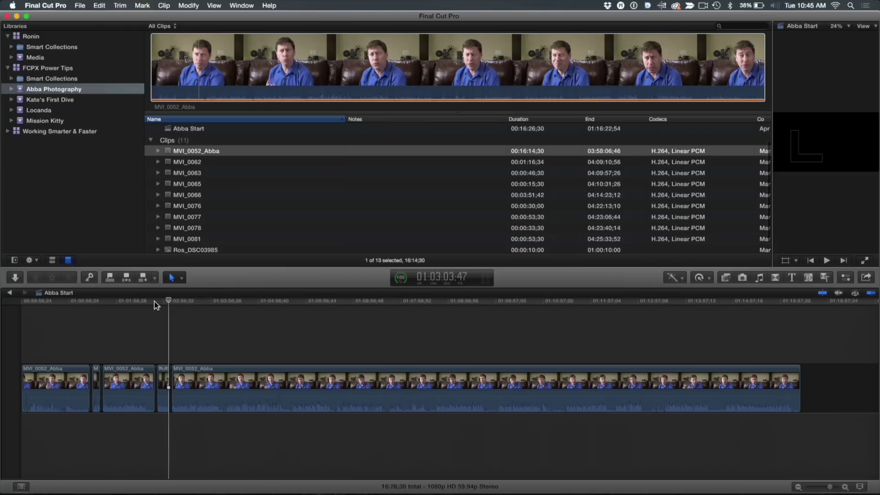
{"action": "left_click", "coordinate": [223, 323]}
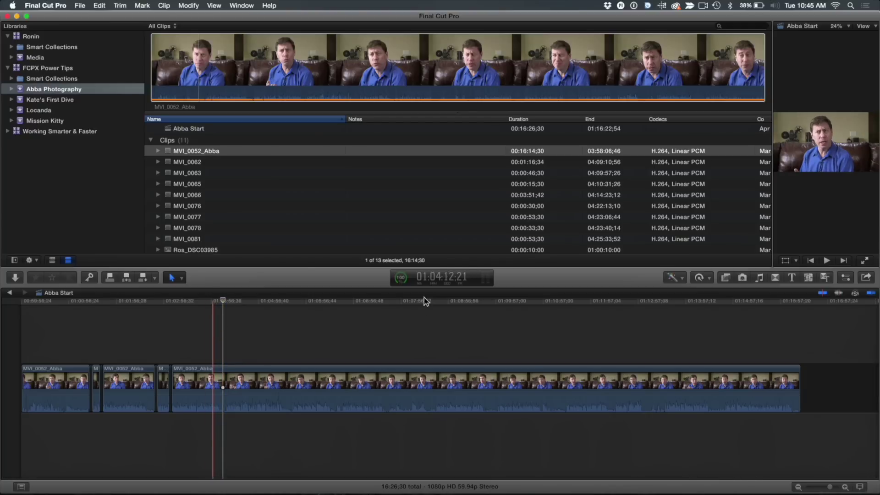
- Set the timeline clip appearance to audio waveforms only
{"action": "left_click", "coordinate": [860, 486]}
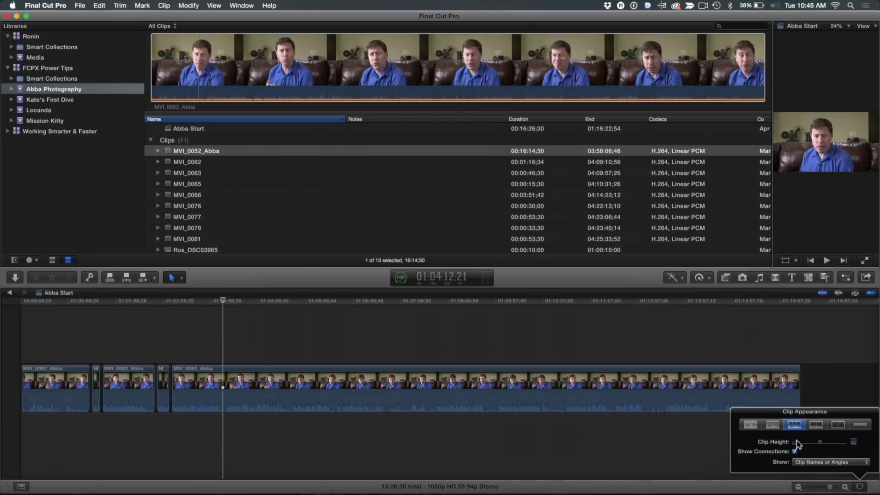
{"action": "left_click", "coordinate": [750, 425]}
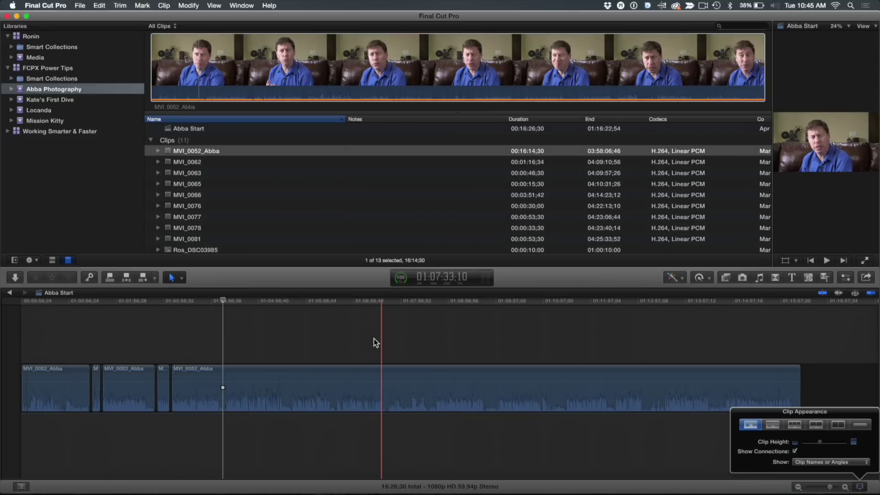
{"action": "left_click", "coordinate": [232, 312]}
- Play the interview and park the playhead at the next cut point
{"action": "left_click_drag", "start_coordinate": [228, 304], "coordinate": [225, 304]}
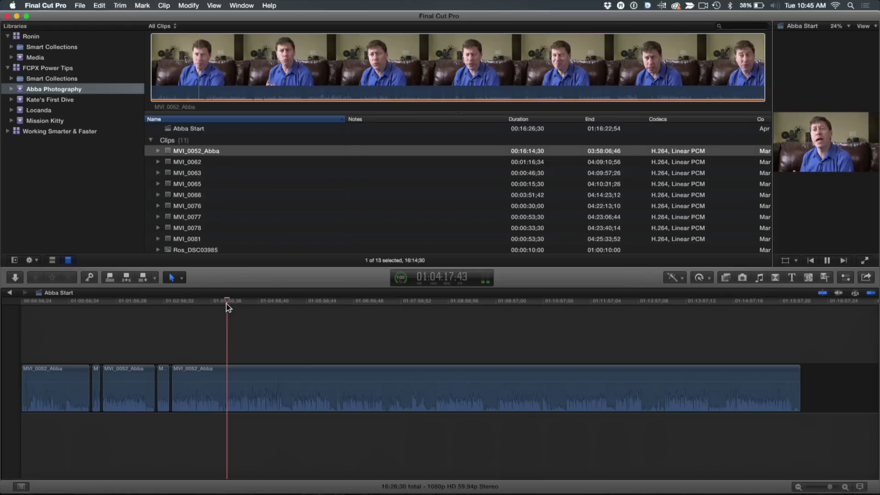
{"action": "key", "text": "space"}
{"action": "left_click_drag", "start_coordinate": [223, 301], "coordinate": [224, 301]}
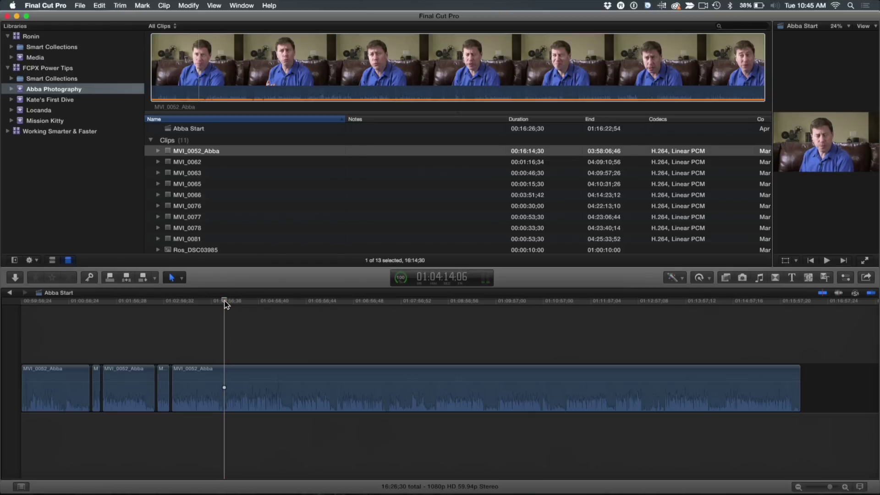
- Insert two more 3-second gaps at the next cut points, reaching a total of 16:32;30
{"action": "key", "text": "alt+w"}
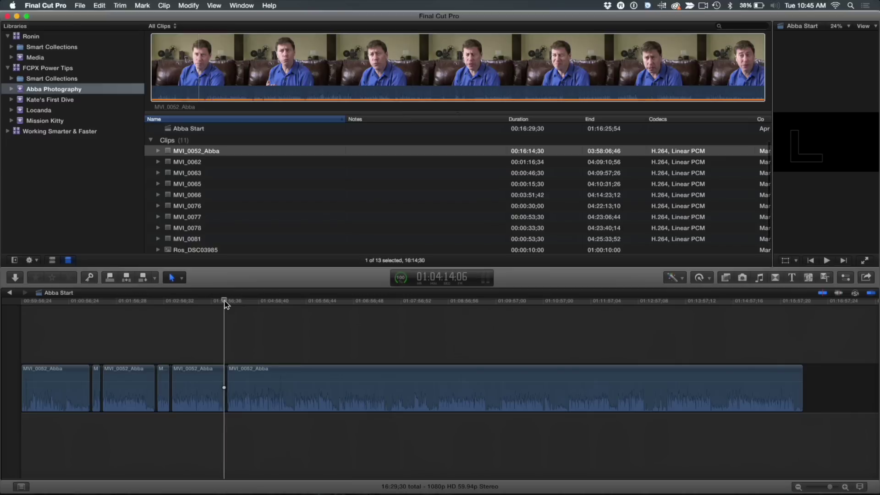
{"action": "key", "text": "Down"}
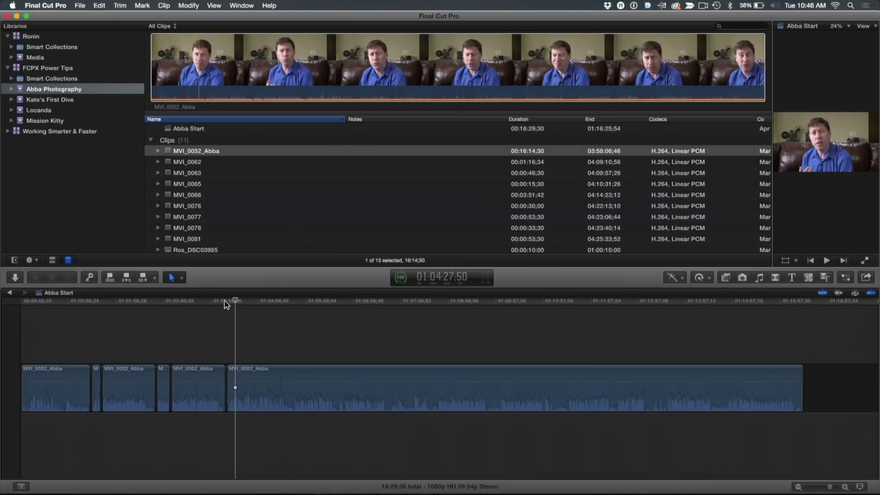
{"action": "key", "text": "alt+w"}
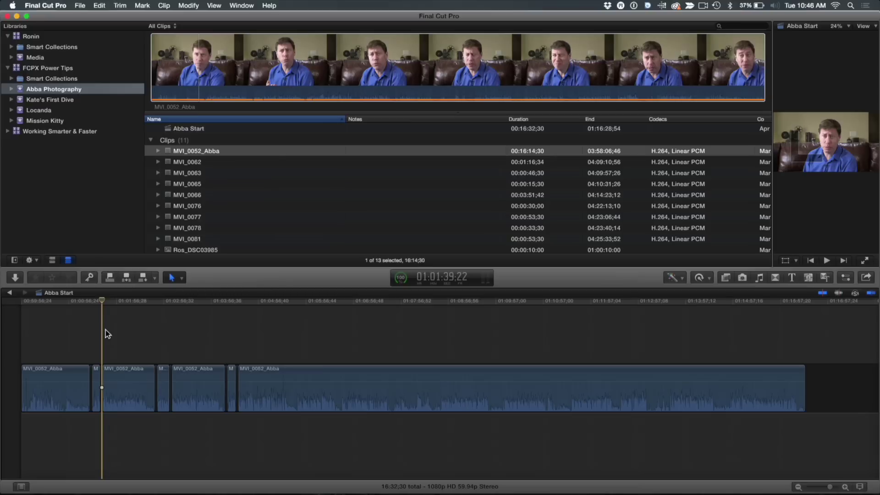
- Ripple-extend the second clip's end by 1;40, then fit the whole project in view
{"action": "key", "text": "super+equal"}
{"action": "key", "text": "super+equal"}
{"action": "key", "text": "super+equal"}
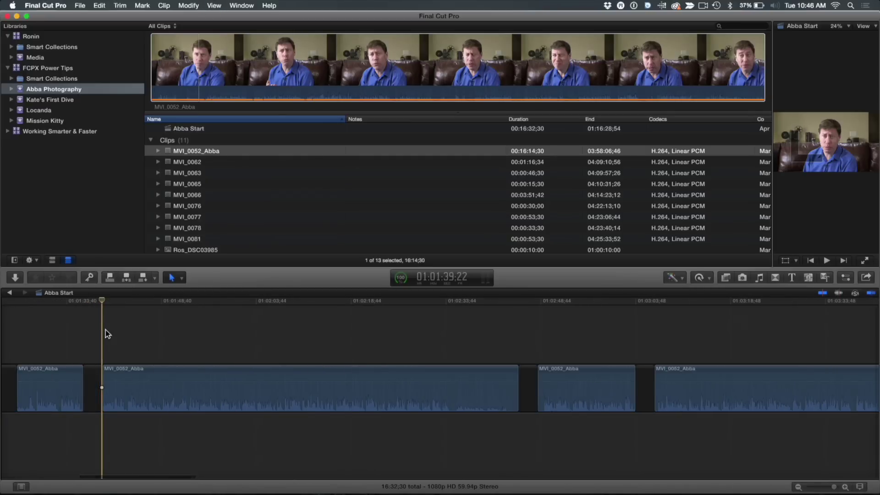
{"action": "scroll", "coordinate": [132, 329], "scroll_direction": "left", "scroll_amount": 3}
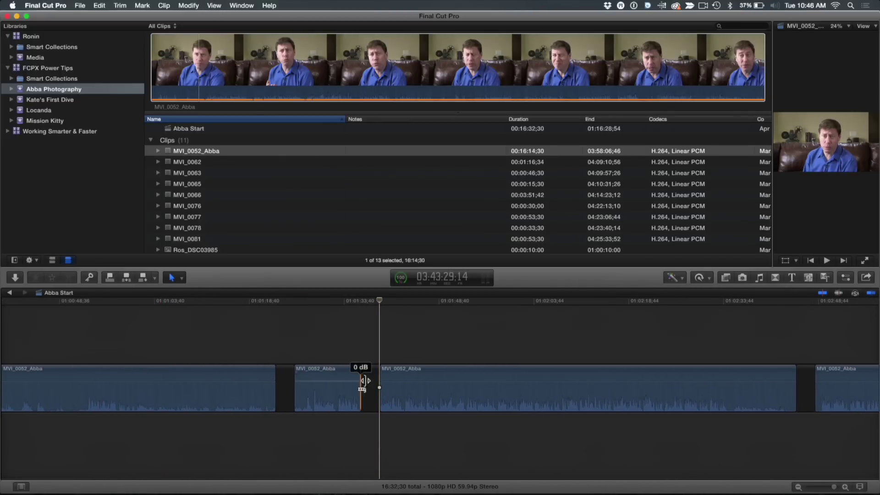
{"action": "left_click_drag", "start_coordinate": [358, 376], "coordinate": [361, 375]}
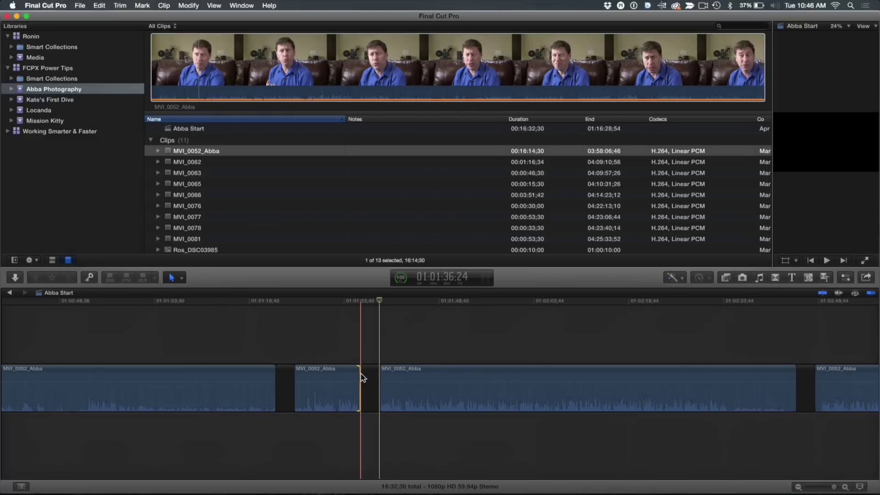
{"action": "key", "text": "super+minus"}
{"action": "key", "text": "super+minus"}
{"action": "key", "text": "super+minus"}
{"action": "key", "text": "super+minus"}
{"action": "key", "text": "super+minus"}
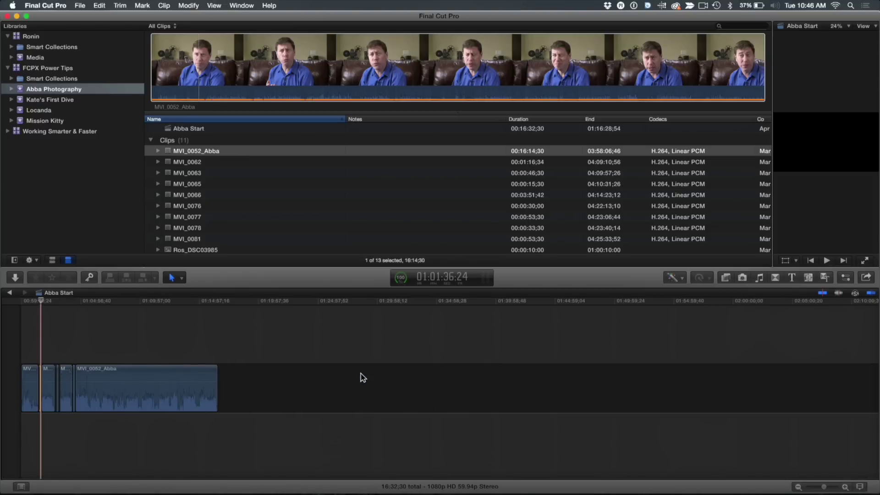
{"action": "key", "text": "shift+z"}
- Delete the four non-sound-bite clips, leaving three bites totalling 54;43
{"action": "left_click", "coordinate": [81, 334]}
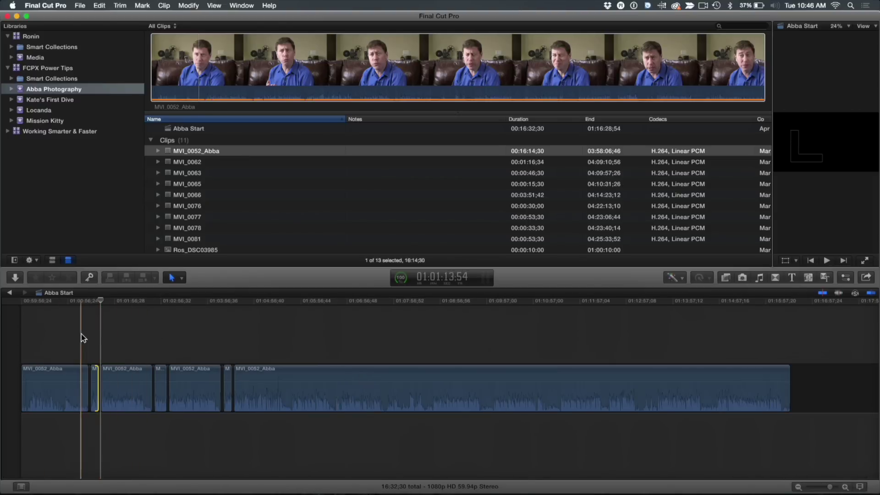
{"action": "left_click", "coordinate": [57, 380]}
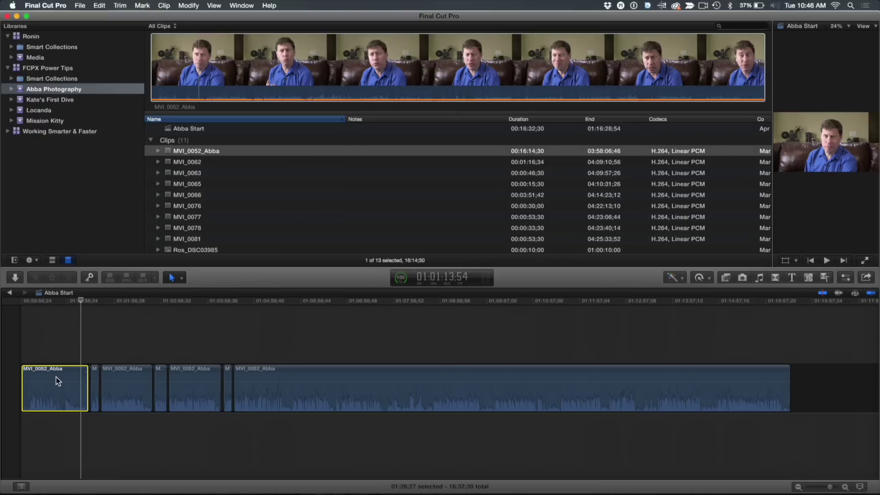
{"action": "left_click", "coordinate": [119, 387], "text": "super"}
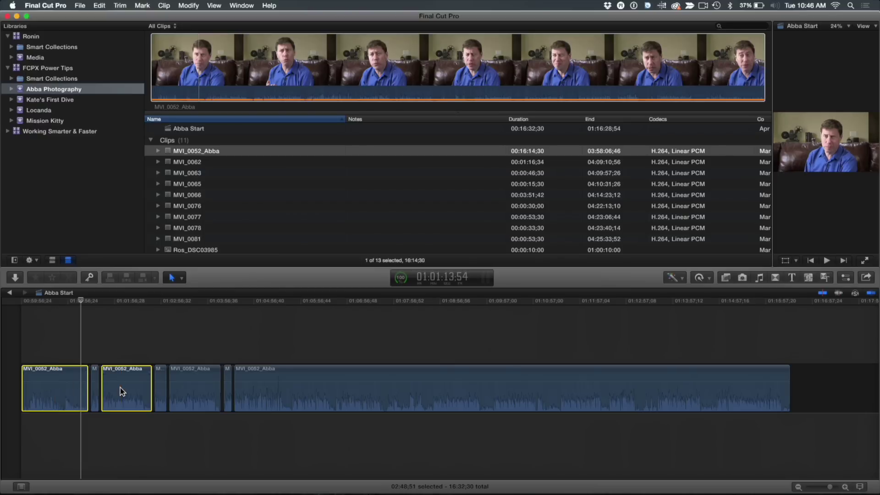
{"action": "left_click", "coordinate": [196, 388], "text": "super"}
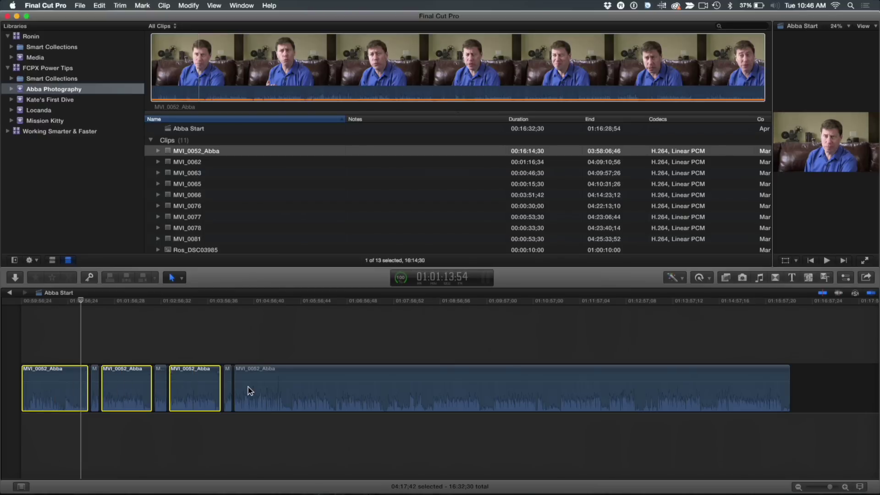
{"action": "left_click", "coordinate": [270, 392], "text": "super"}
{"action": "key", "text": "Delete"}
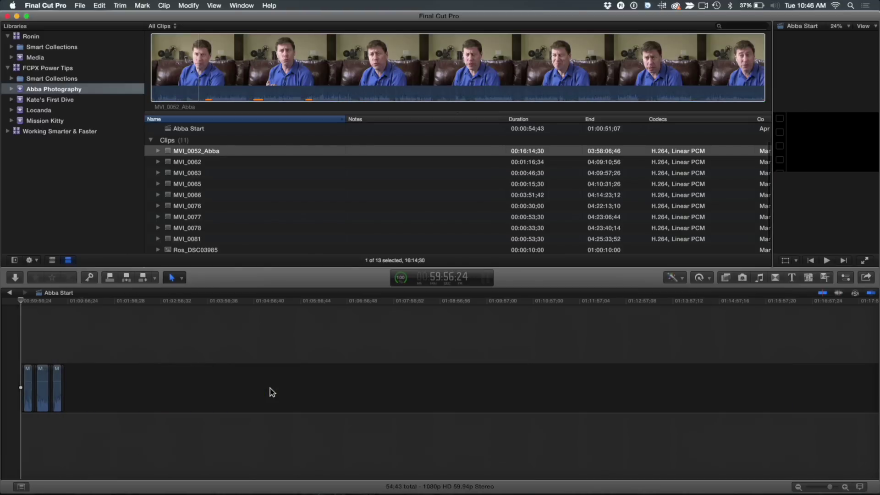
{"action": "key", "text": "shift+z"}
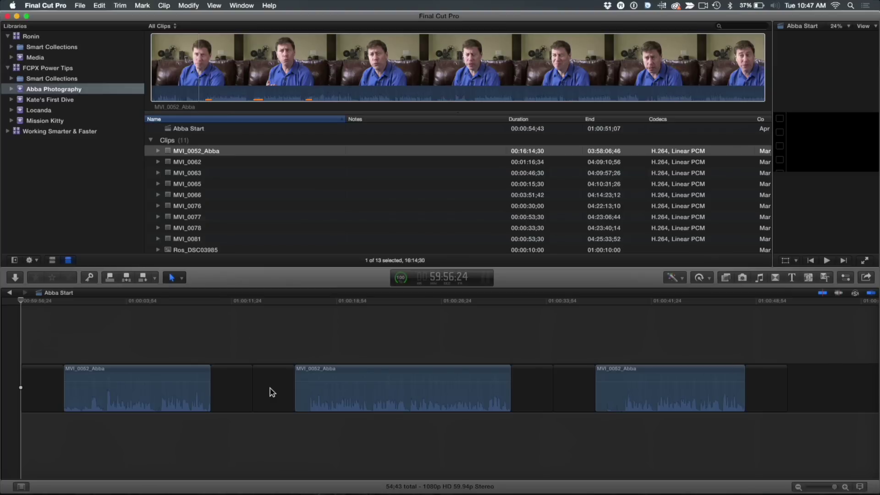
- Expand MVI_0052_Abba in the browser list to show Used ranges of 10;31, 15;28 and 10;44
{"action": "left_click", "coordinate": [214, 6]}
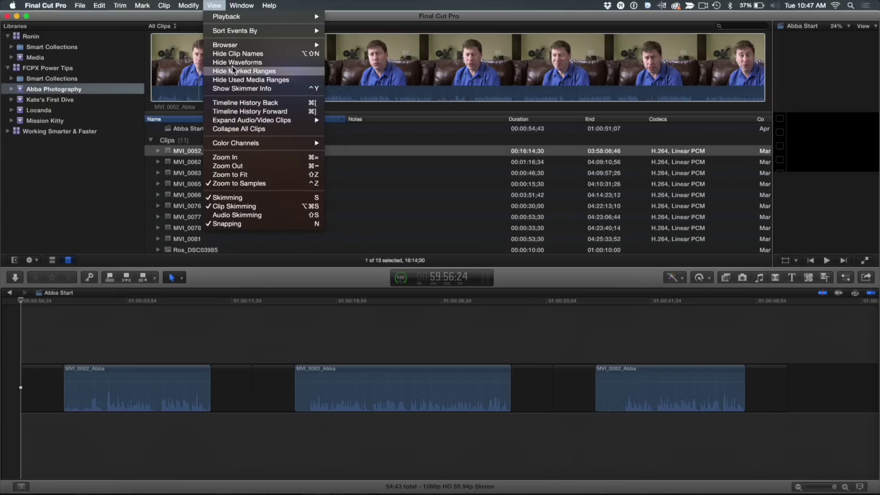
{"action": "left_click", "coordinate": [214, 6]}
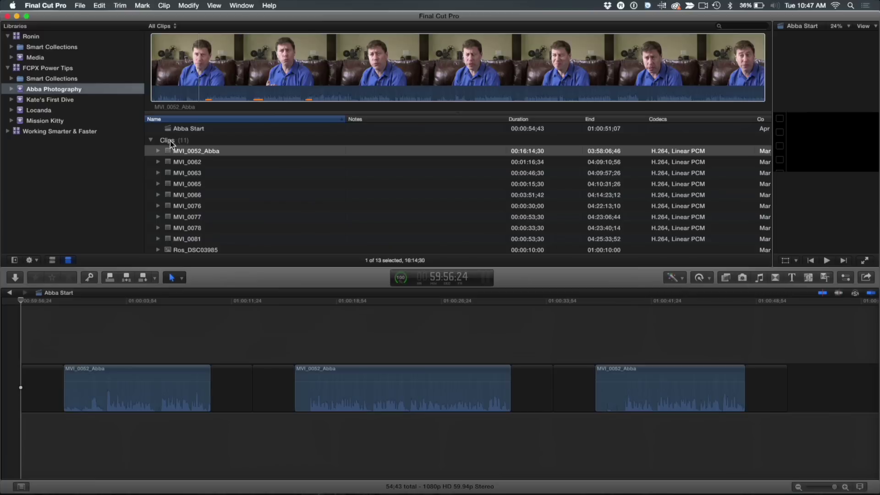
{"action": "left_click", "coordinate": [158, 151]}
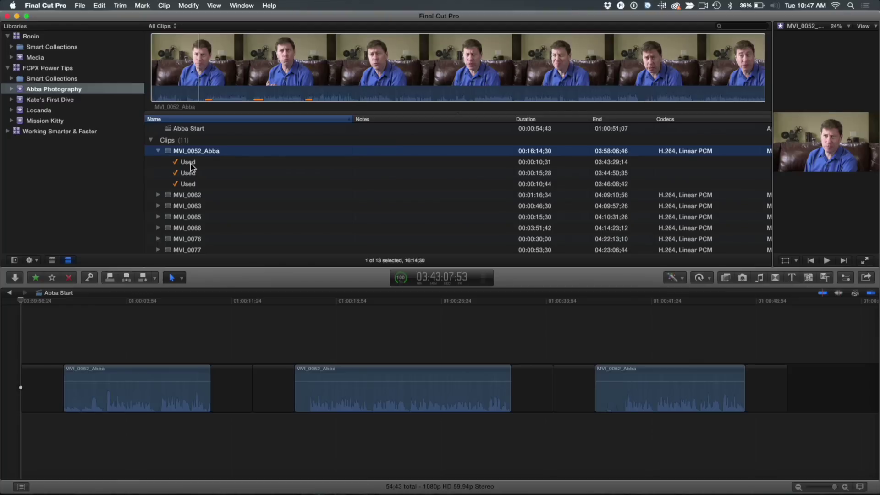
- Favorite all three Used ranges of MVI_0052_Abba and select the first Favorite row
{"action": "left_click", "coordinate": [190, 164]}
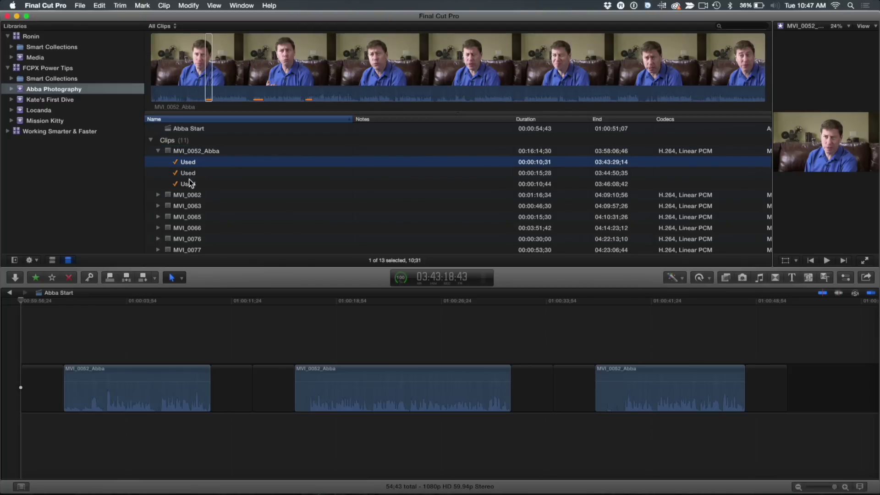
{"action": "left_click", "coordinate": [191, 186], "text": "shift"}
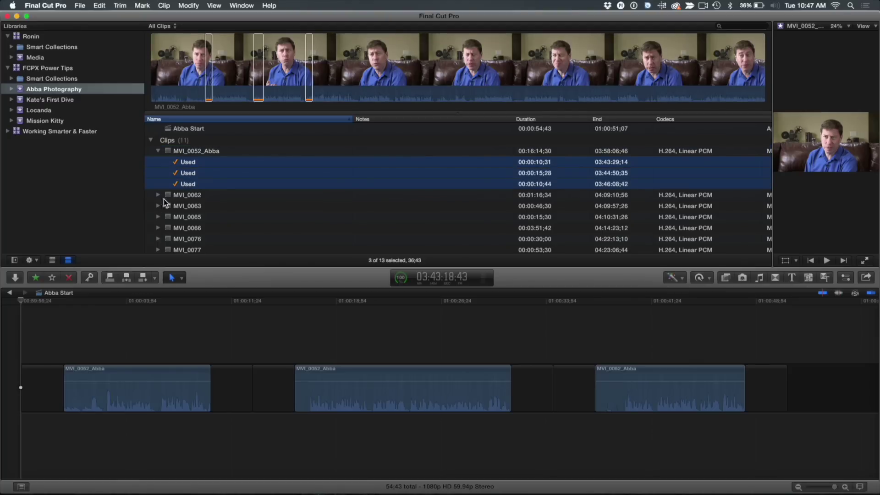
{"action": "left_click", "coordinate": [36, 277]}
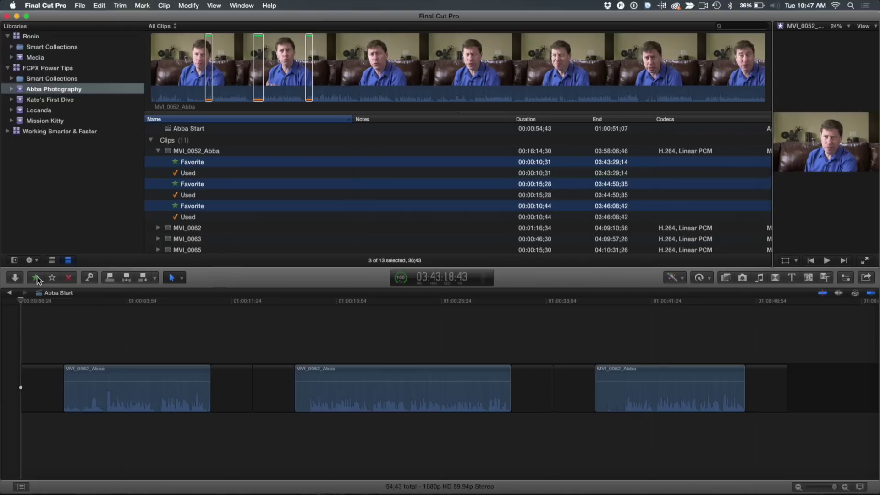
{"action": "left_click", "coordinate": [280, 31]}
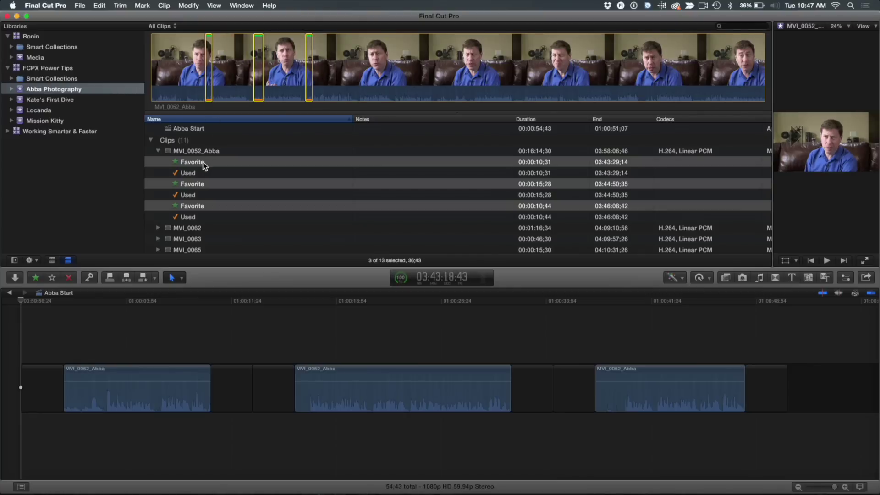
{"action": "left_click", "coordinate": [202, 163]}
{"action": "left_click", "coordinate": [200, 152]}
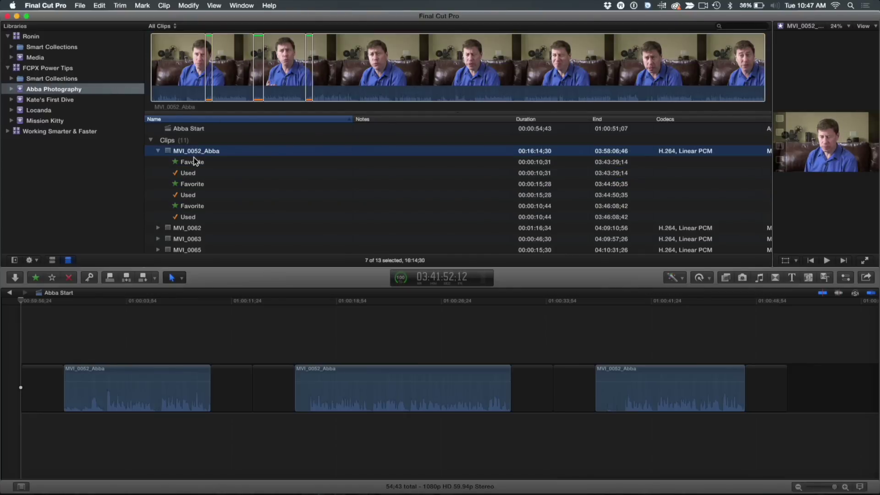
{"action": "left_click", "coordinate": [191, 163]}
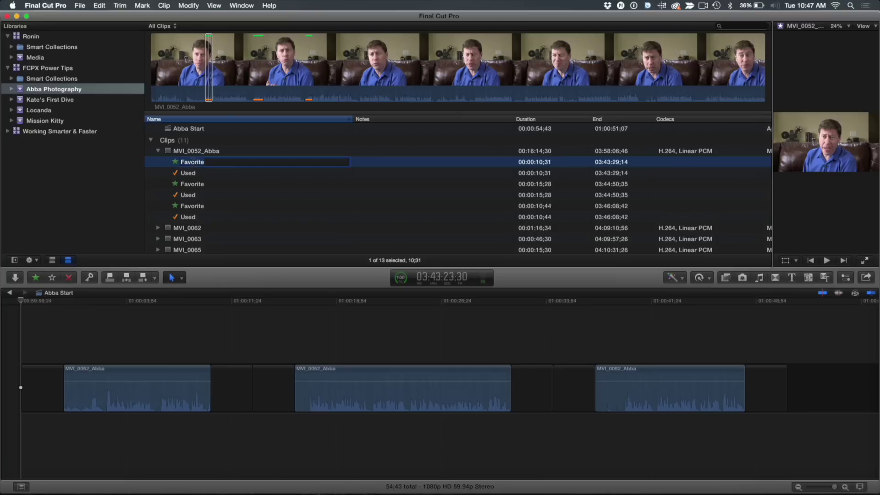
- Rename the first Favorite 'Photo as a Kid', preview the second, and name it 'Diversity'
{"action": "key", "text": "Return"}
{"action": "key", "text": "Return"}
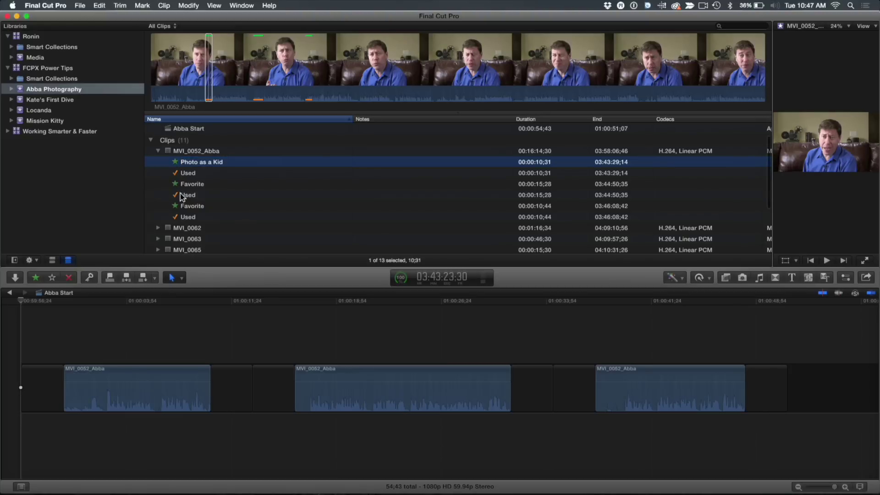
{"action": "left_click", "coordinate": [189, 186]}
{"action": "key", "text": "space"}
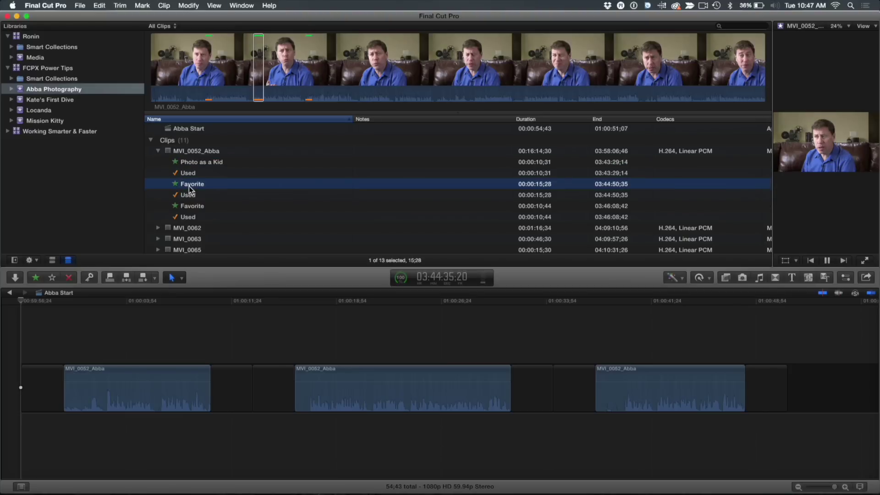
{"action": "key", "text": "space"}
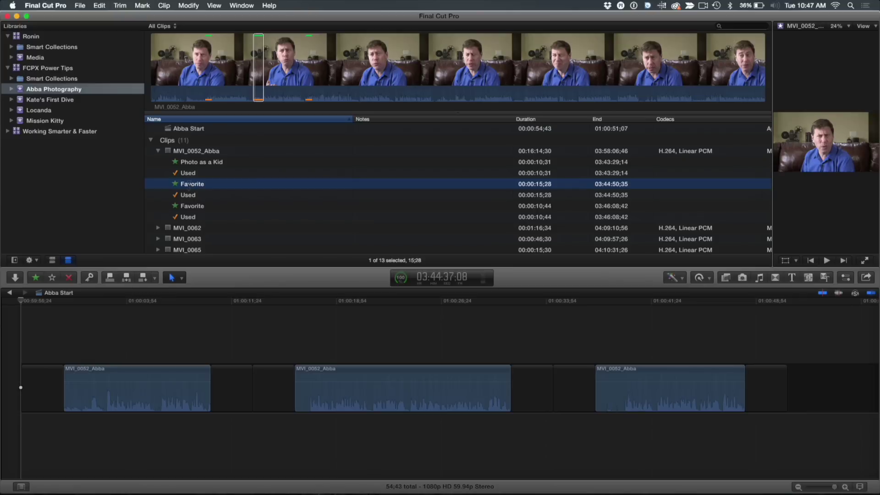
{"action": "left_click", "coordinate": [189, 184]}
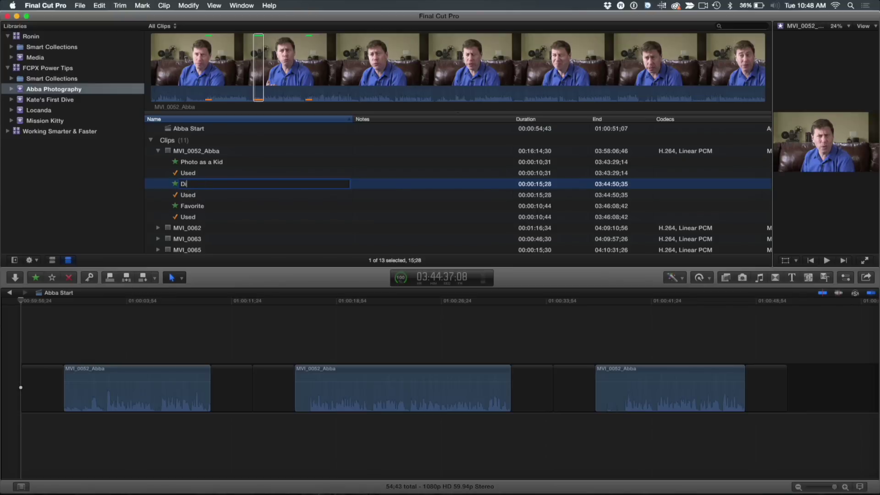
{"action": "key", "text": "Return"}
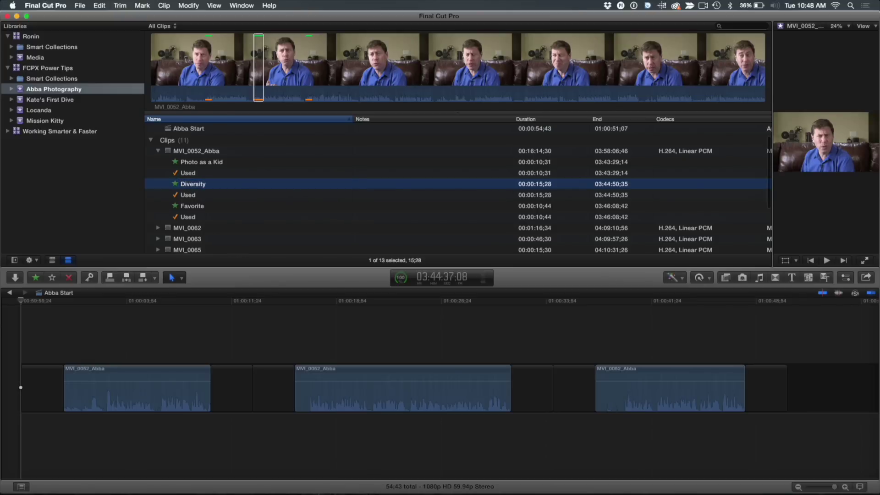